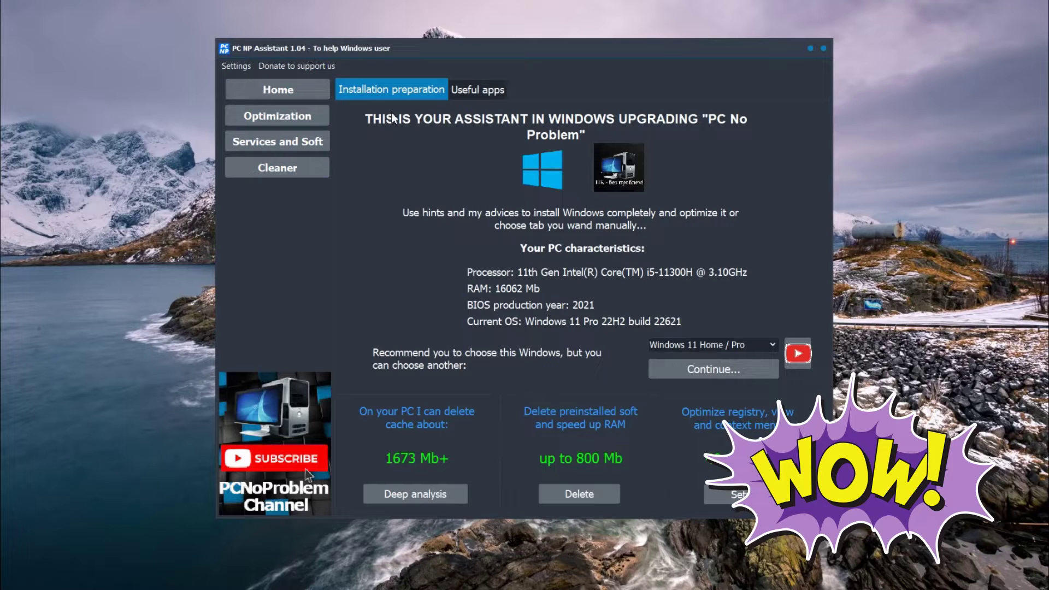
Open the list of standard apps installed on the PC in the Services and Soft section
left_click(278, 141)
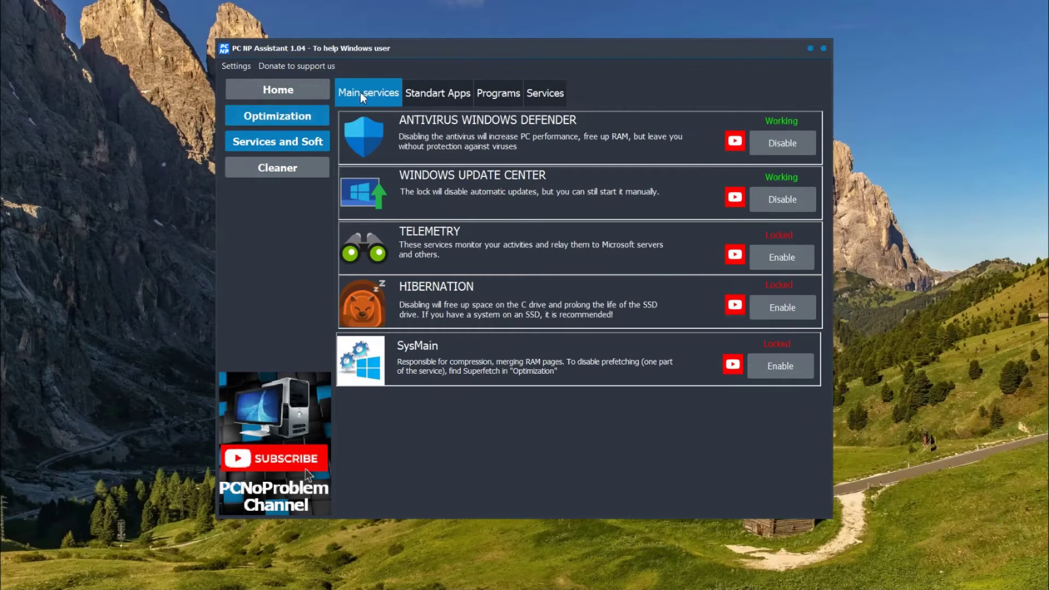
left_click(445, 94)
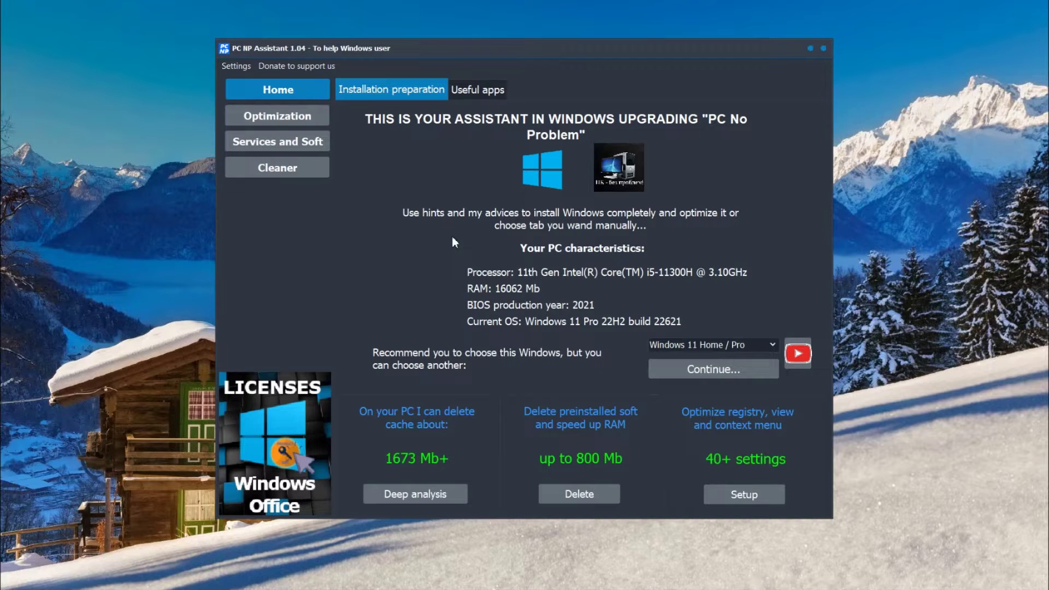
left_click(267, 142)
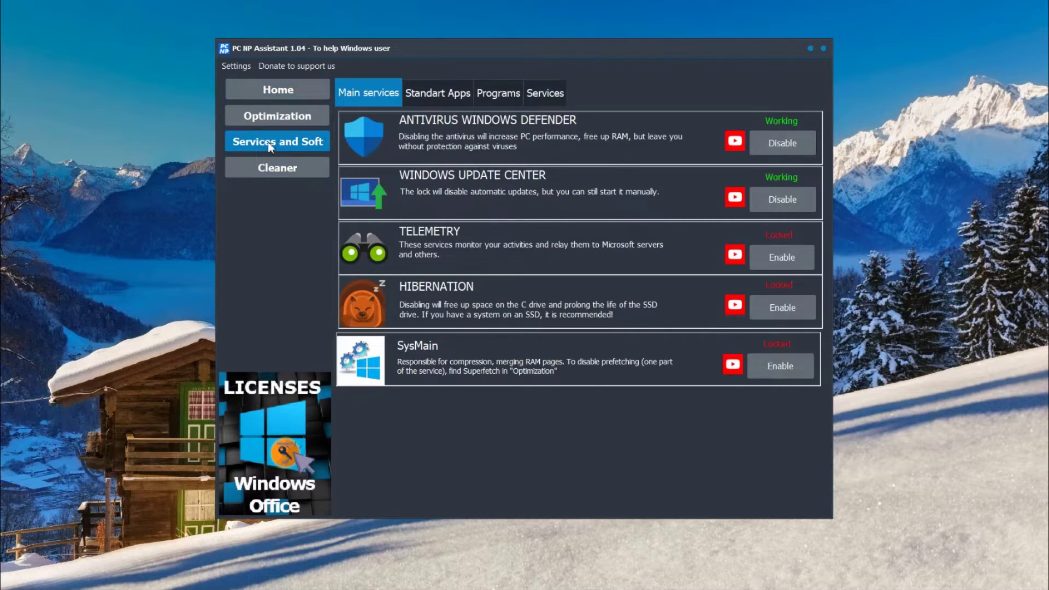
left_click(444, 96)
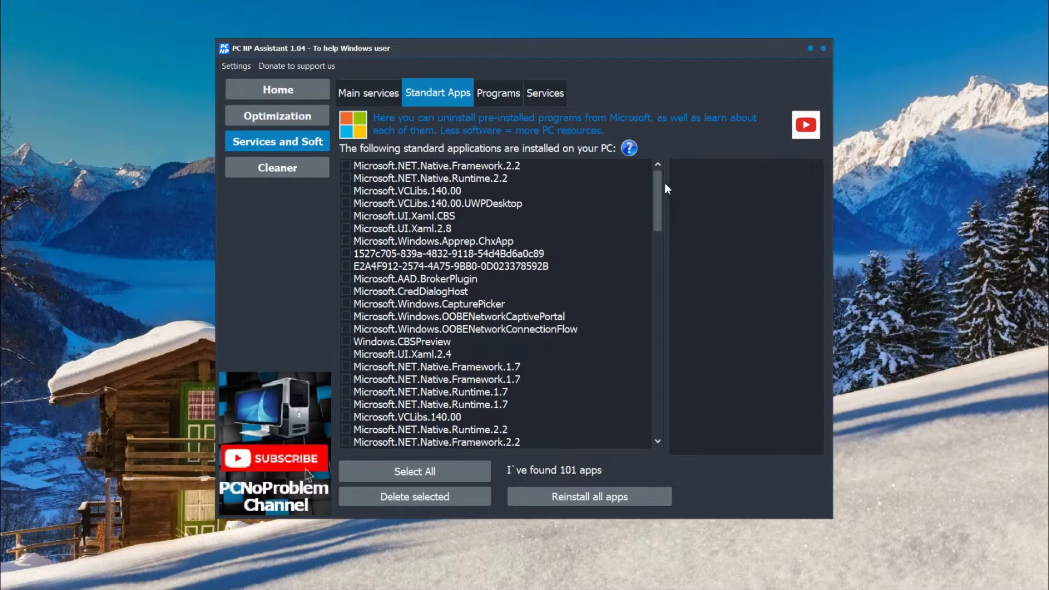
Read the descriptions of individual standard apps, including Notepad, Calculator and the VCLibs.140.00 packages
mouse_move(656, 190)
left_mouse_down()
mouse_move(663, 300)
mouse_move(660, 194)
left_mouse_up()
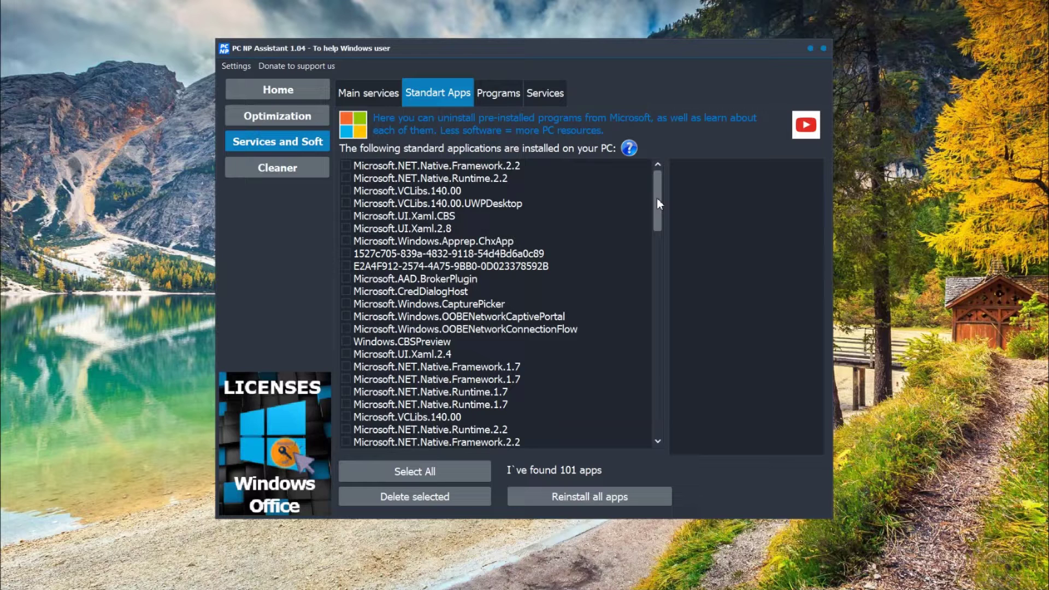
left_click_drag(658, 199, 659, 389)
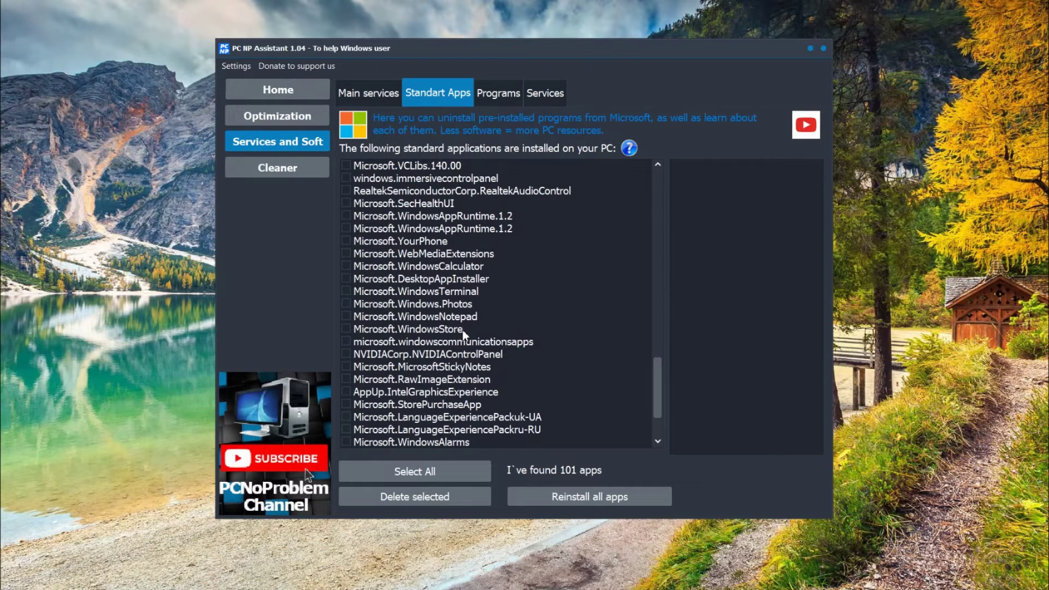
left_click(406, 330)
left_click(428, 315)
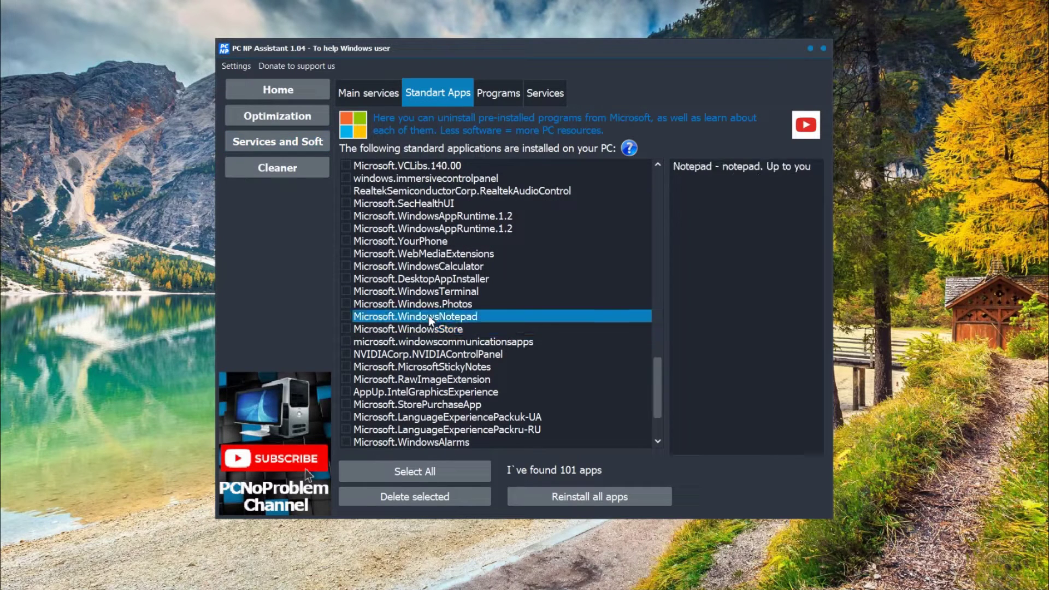
left_click(431, 266)
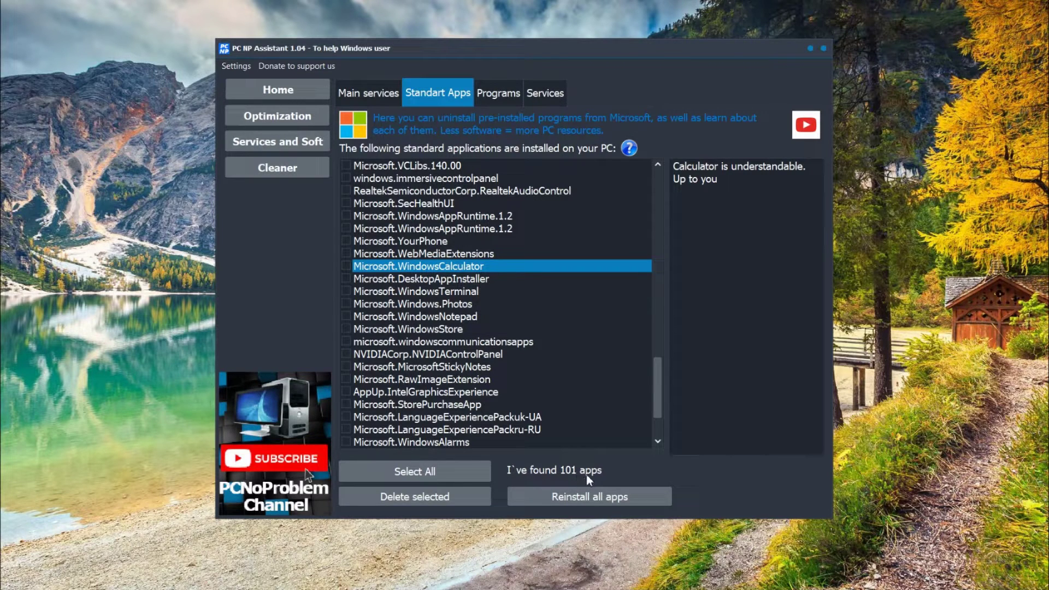
left_click_drag(657, 397, 657, 210)
left_click(416, 166)
left_click(419, 191)
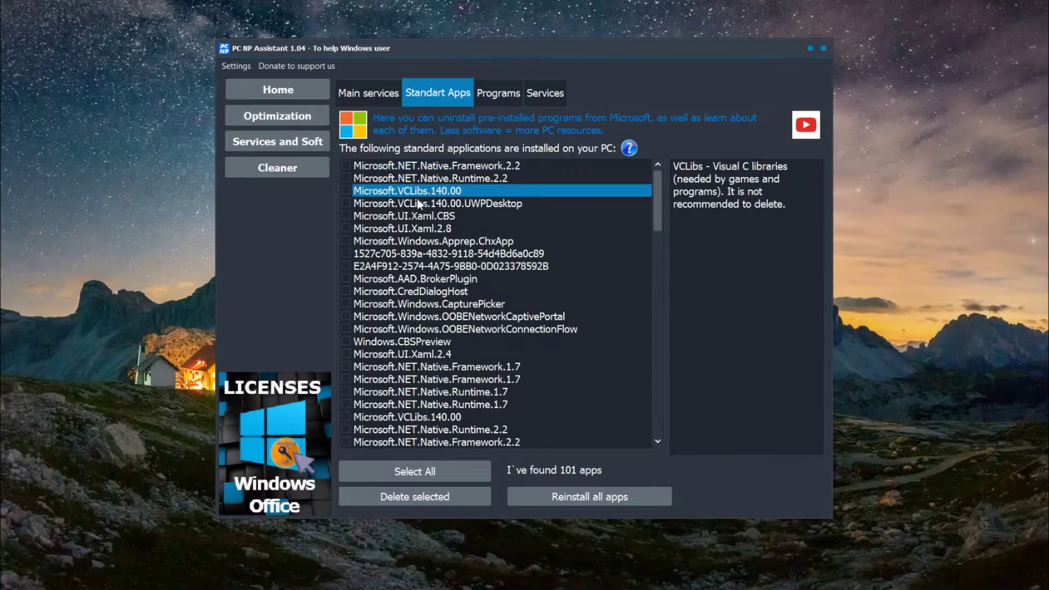
left_click(419, 204)
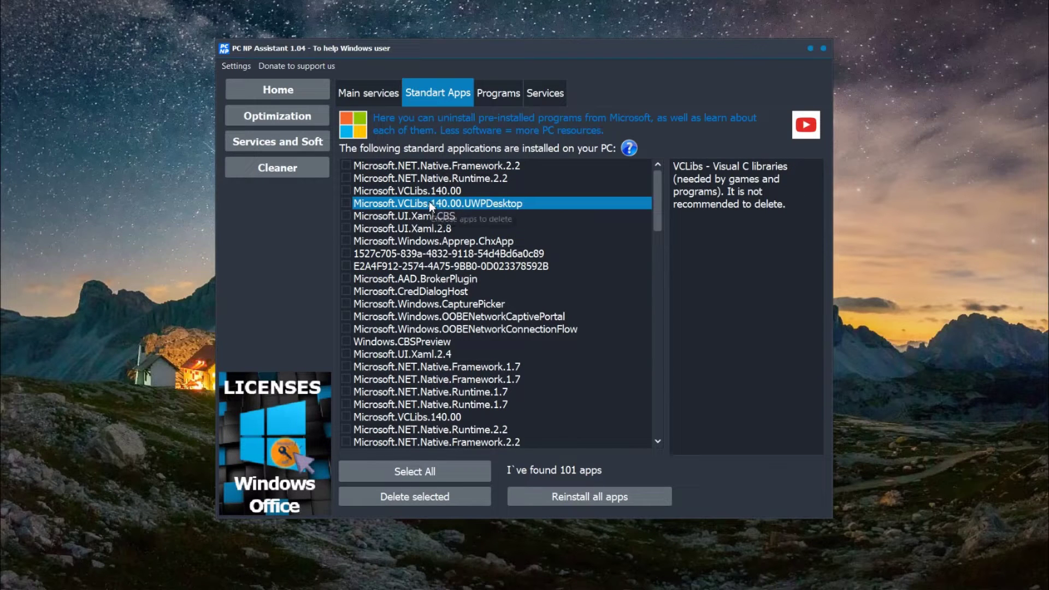
Mark Microsoft.WebMediaExtensions, Microsoft.MicrosoftEdge.Stable and Microsoft.OneDriveSync for deletion in the standard apps list
left_click(347, 343)
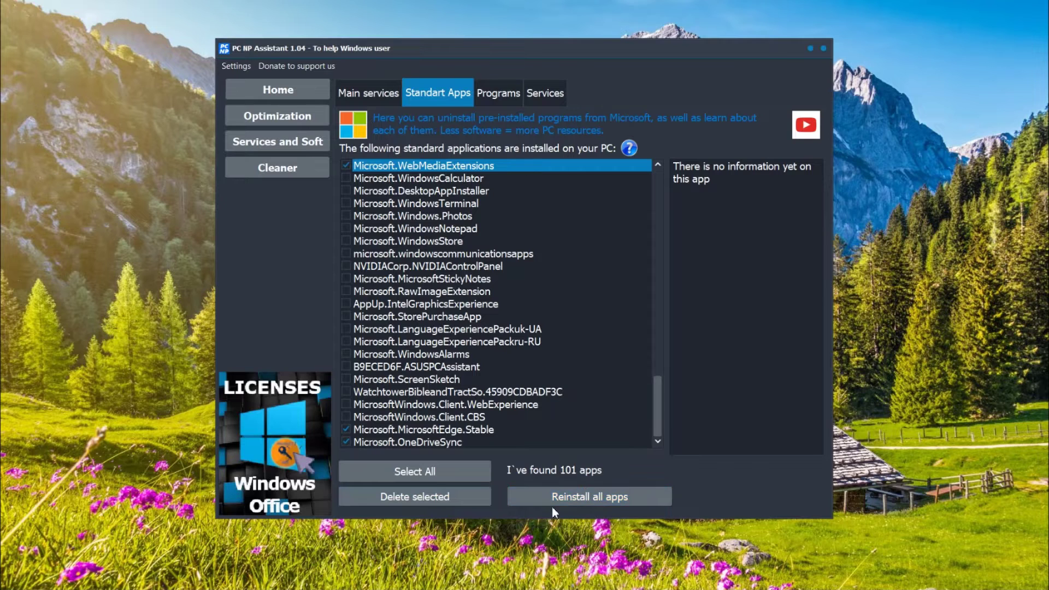
scroll(626, 508, "up", 5)
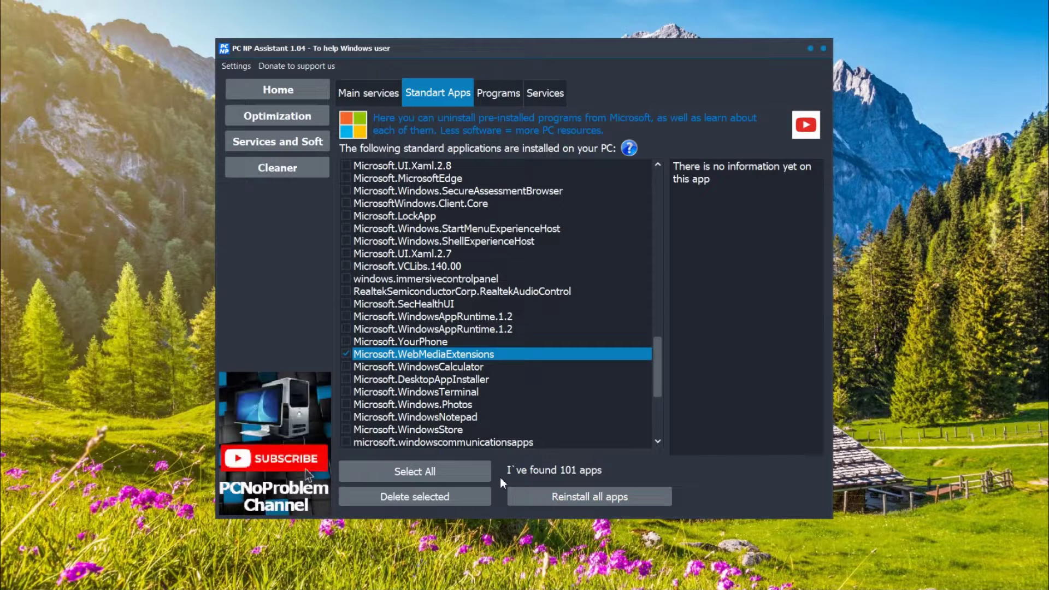
Switch to the C++ Builder project and open the OnShow handler code of the Standart Apps tab sheet
mouse_move(599, 588)
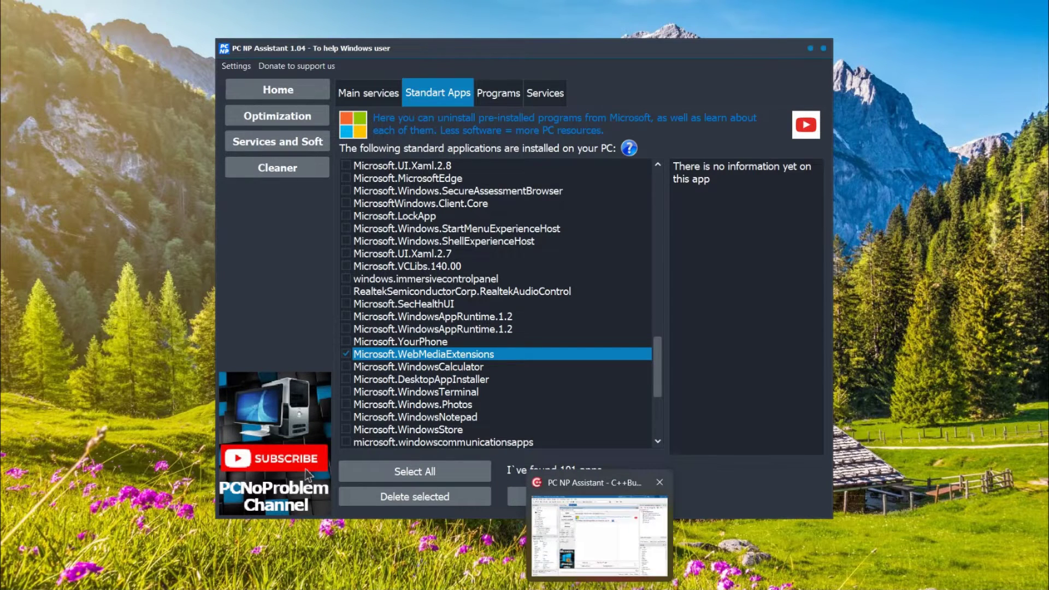
left_click(600, 535)
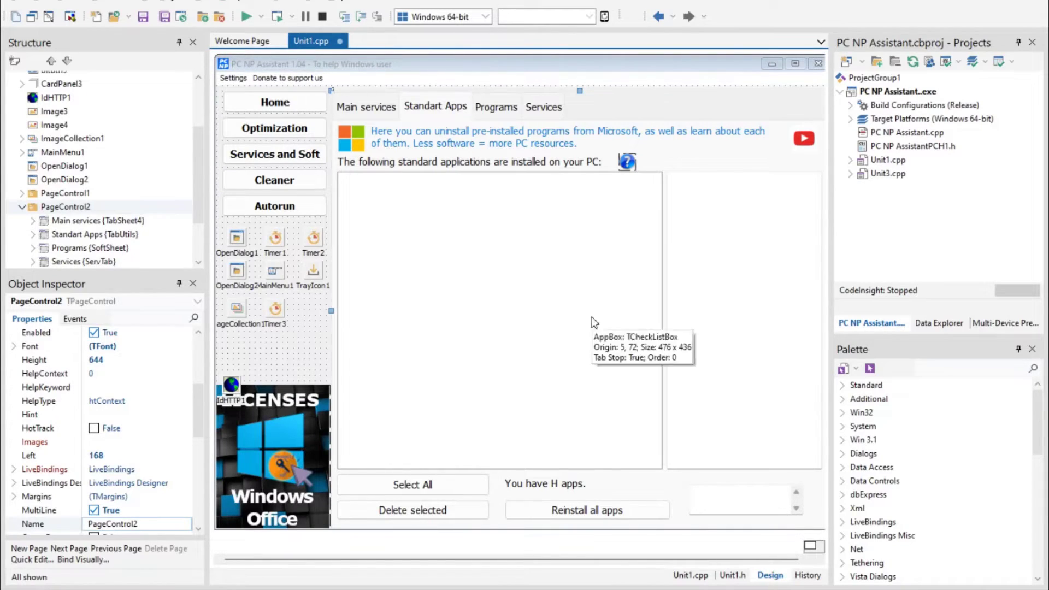
left_click(466, 69)
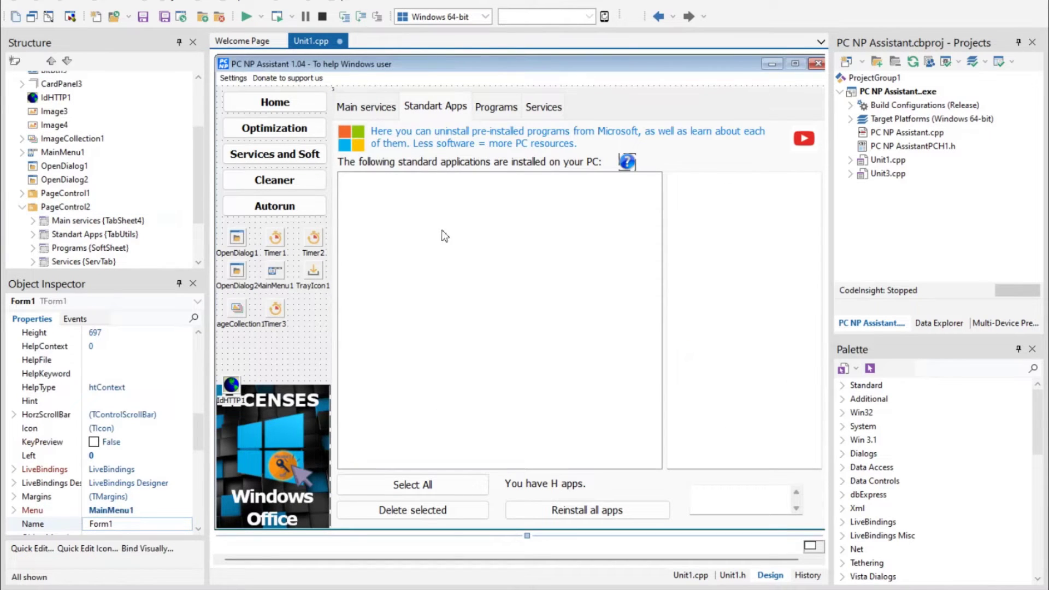
left_click(664, 175)
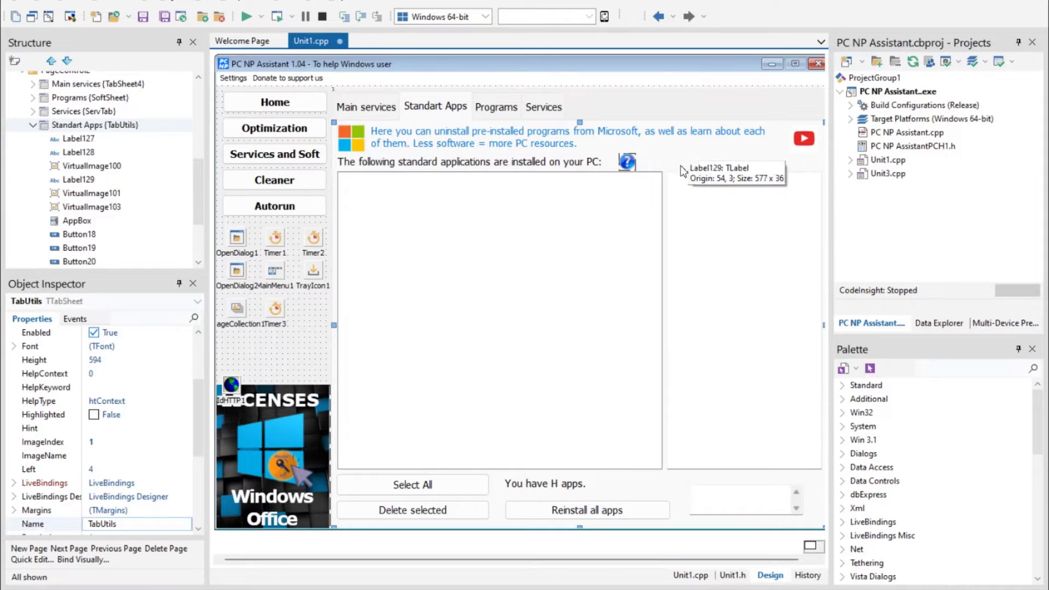
left_click(73, 319)
double_click(150, 497)
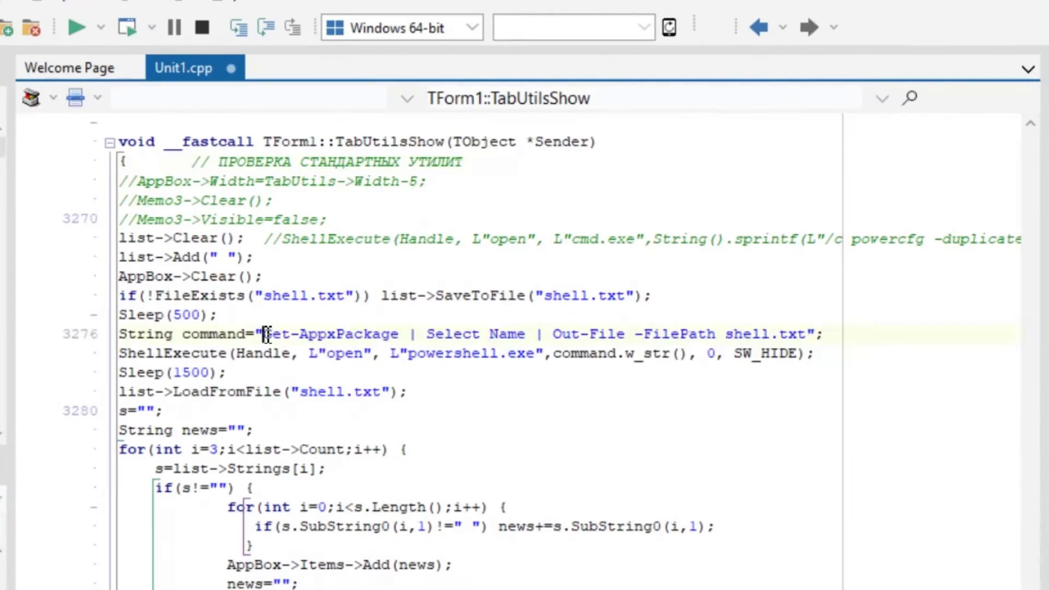
Copy the "Get-AppxPackage | Select Name" part of the command string in the TabUtilsShow code
left_click_drag(360, 201, 675, 201)
left_click_drag(789, 334, 806, 334)
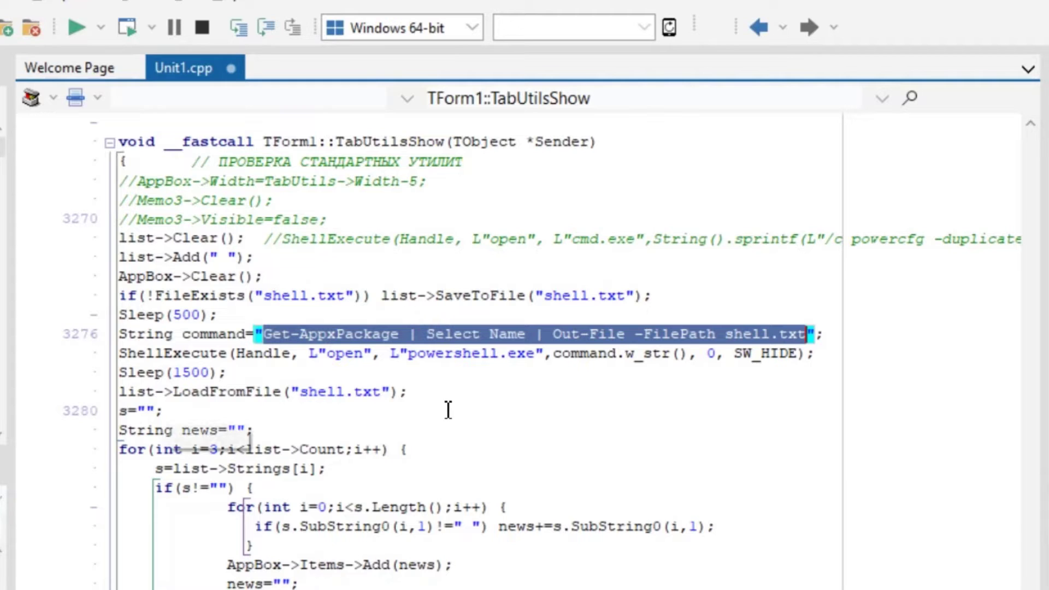
left_click(527, 335, "shift")
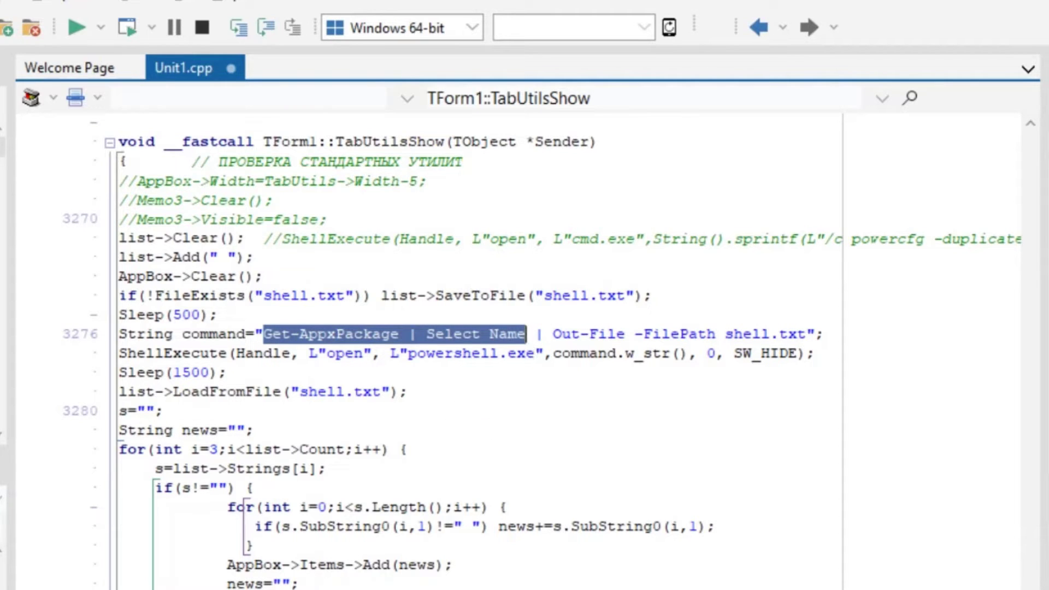
Start Windows PowerShell as administrator and run Get-AppxPackage | Select Name
key("super")
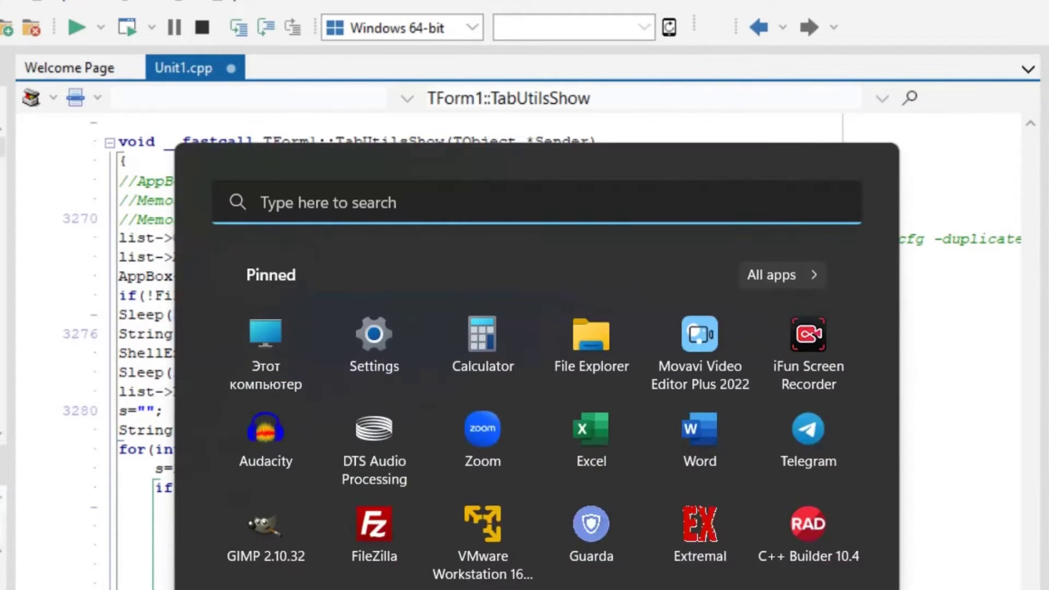
type("powers")
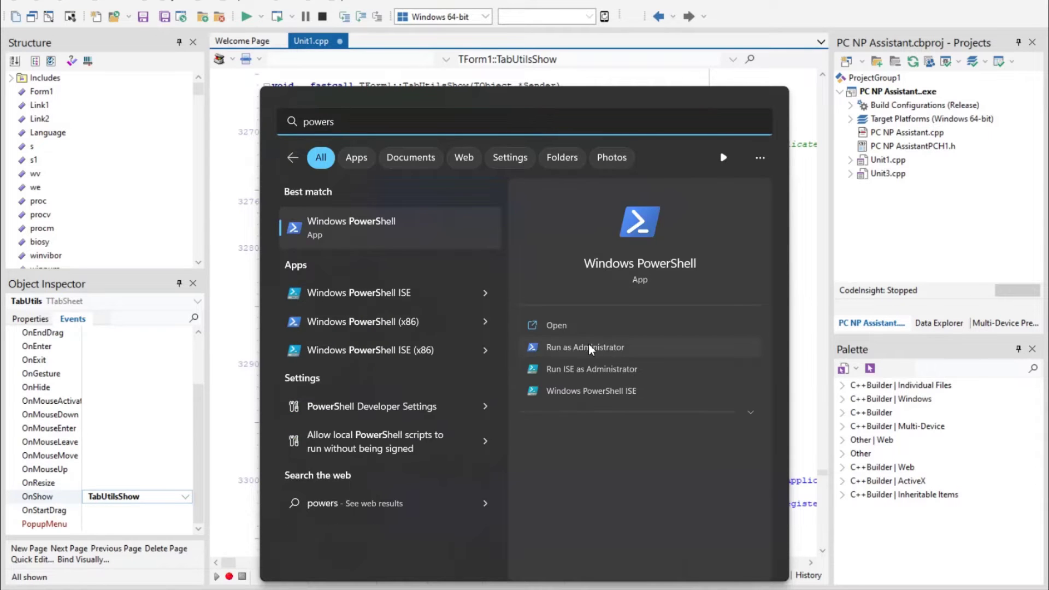
left_click(590, 348)
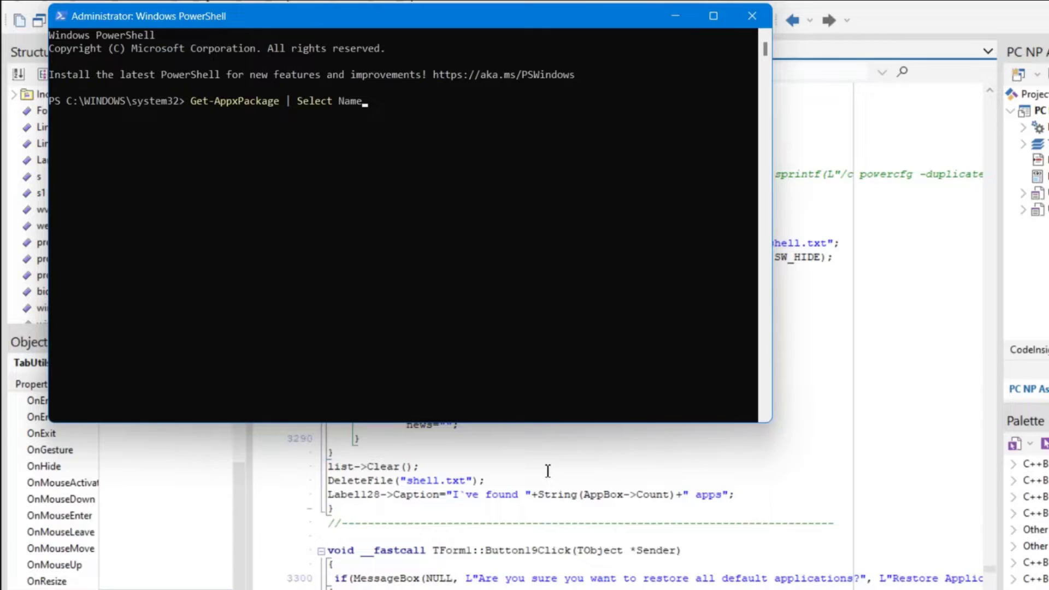
key("Return")
Look through the package names listed in PowerShell and highlight SecHealthUI in the Microsoft.SecHealthUI entry
scroll(163, 224, "up", 10)
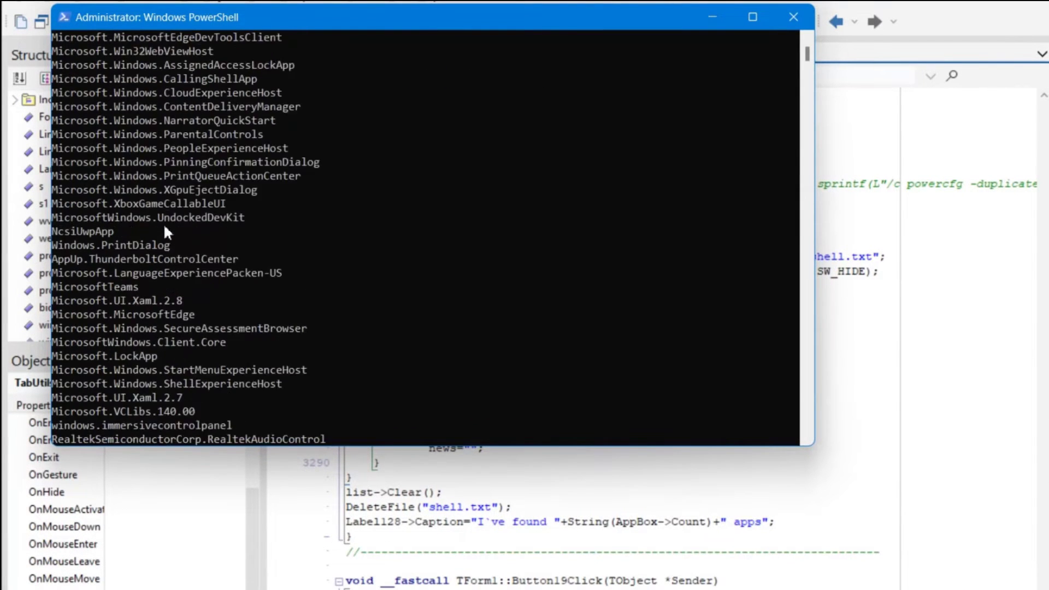
scroll(165, 228, "up", 8)
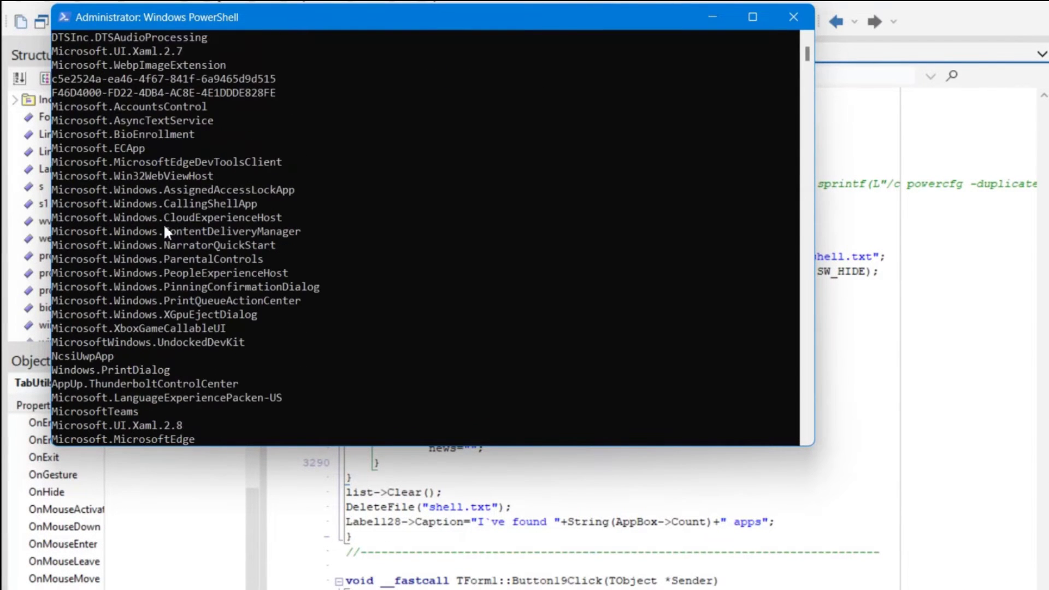
scroll(164, 226, "up", 7)
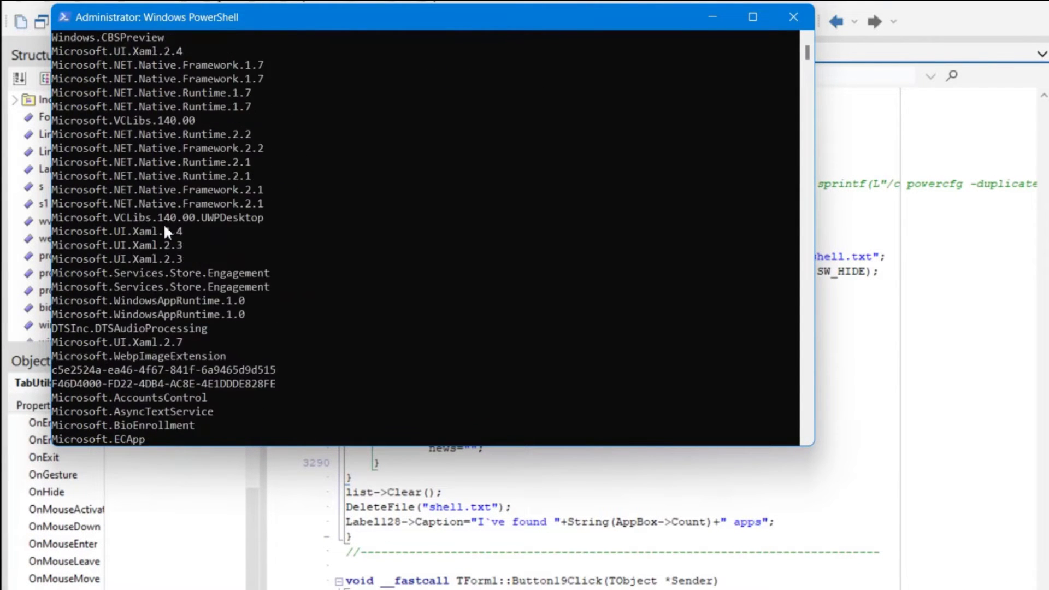
scroll(172, 266, "down", 15)
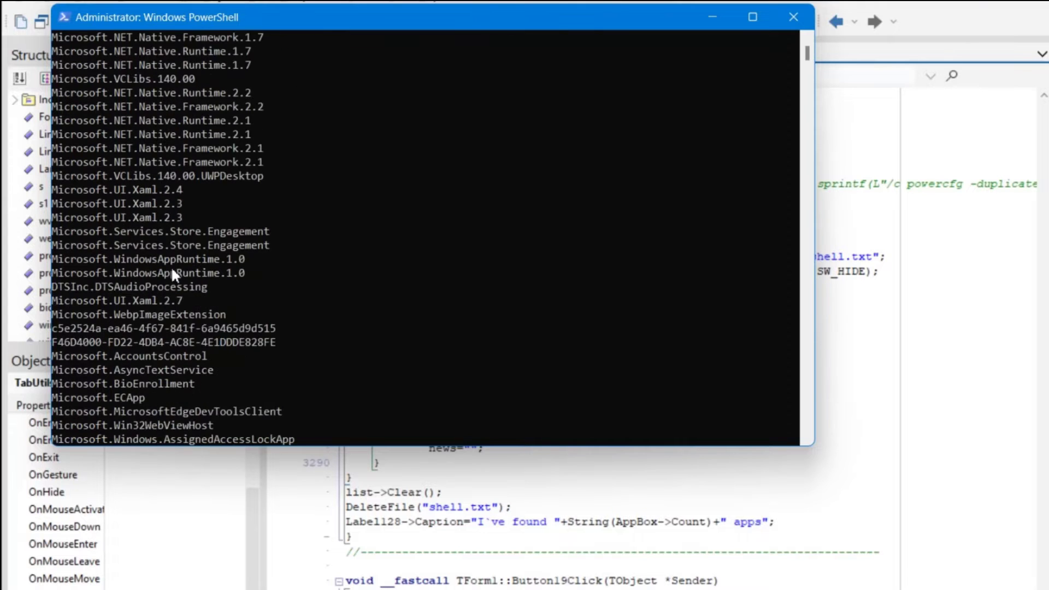
mouse_move(189, 246)
left_mouse_down()
mouse_move(51, 251)
mouse_move(149, 251)
left_mouse_up()
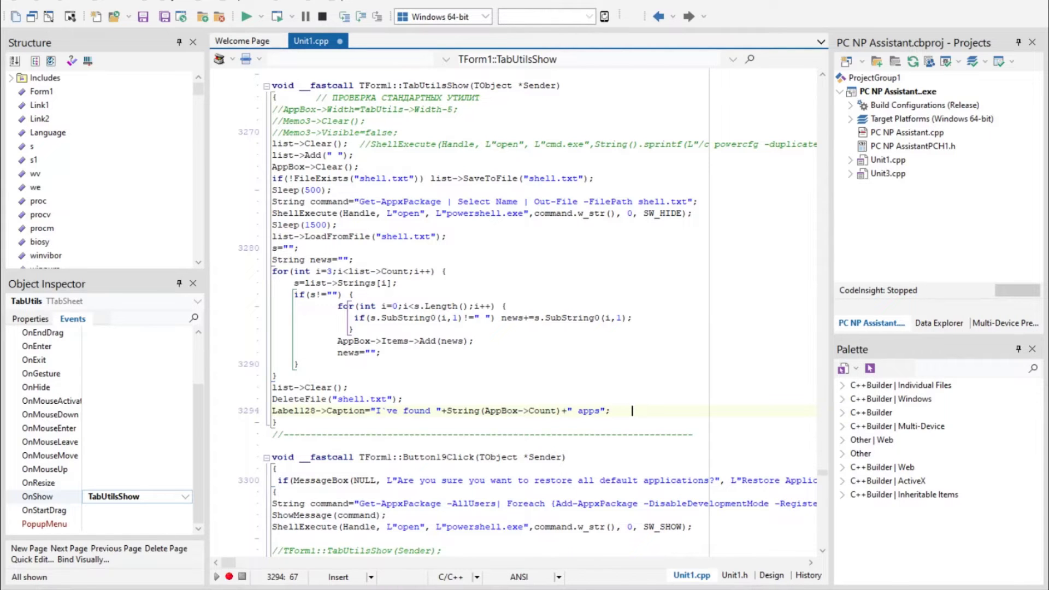
Open the OnClick handler code of the "Delete selected" button from the C++ Builder form design
left_click(768, 577)
left_click(411, 513)
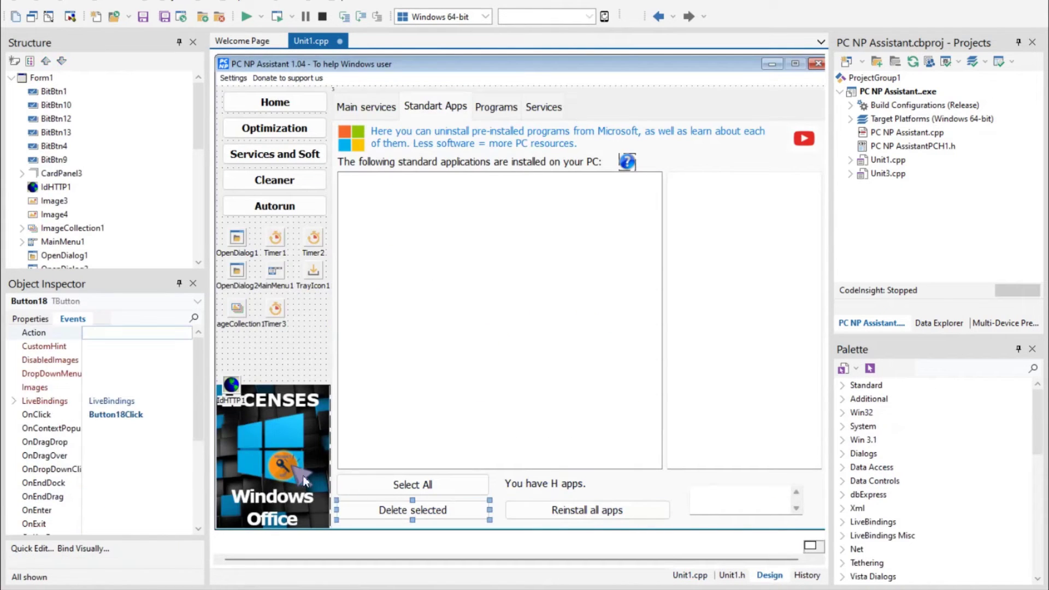
double_click(125, 415)
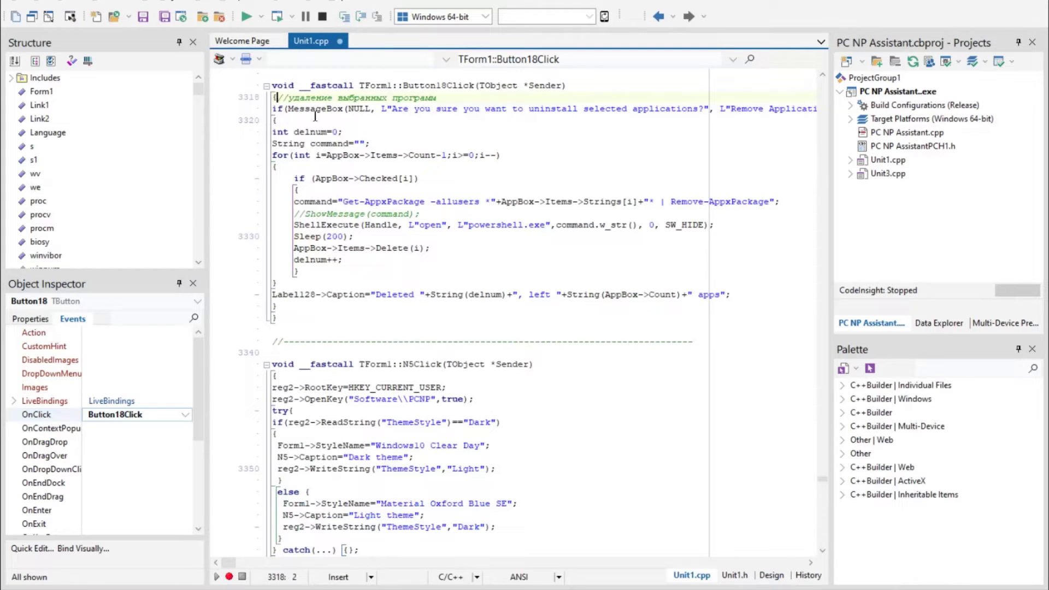
Review the uninstall confirmation text in the handler and copy its Get-AppxPackage -allusers … | Remove-AppxPackage command string
left_click_drag(392, 109, 703, 109)
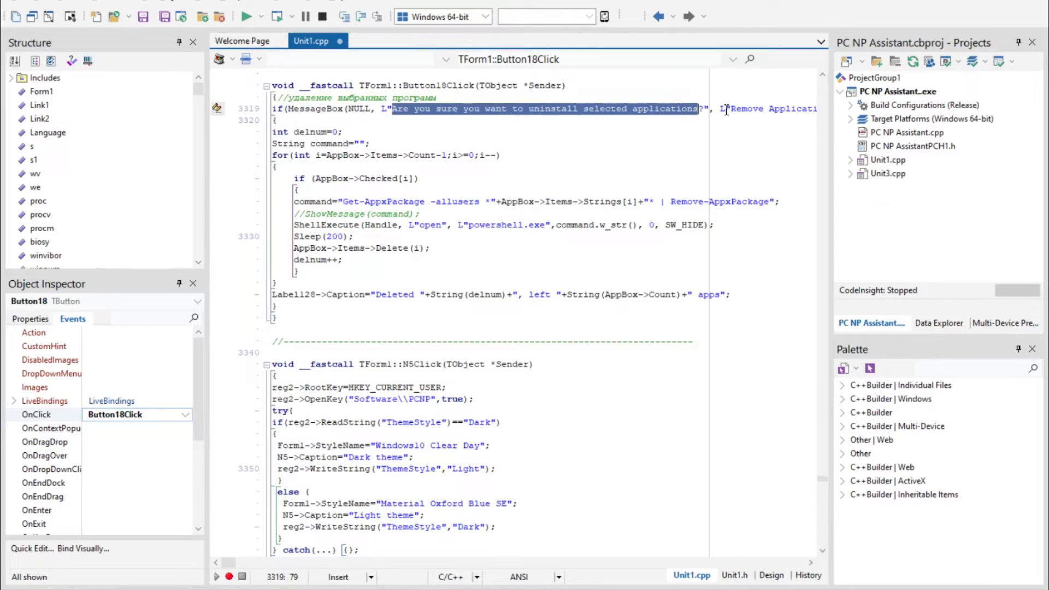
left_click(726, 109)
left_click(344, 202)
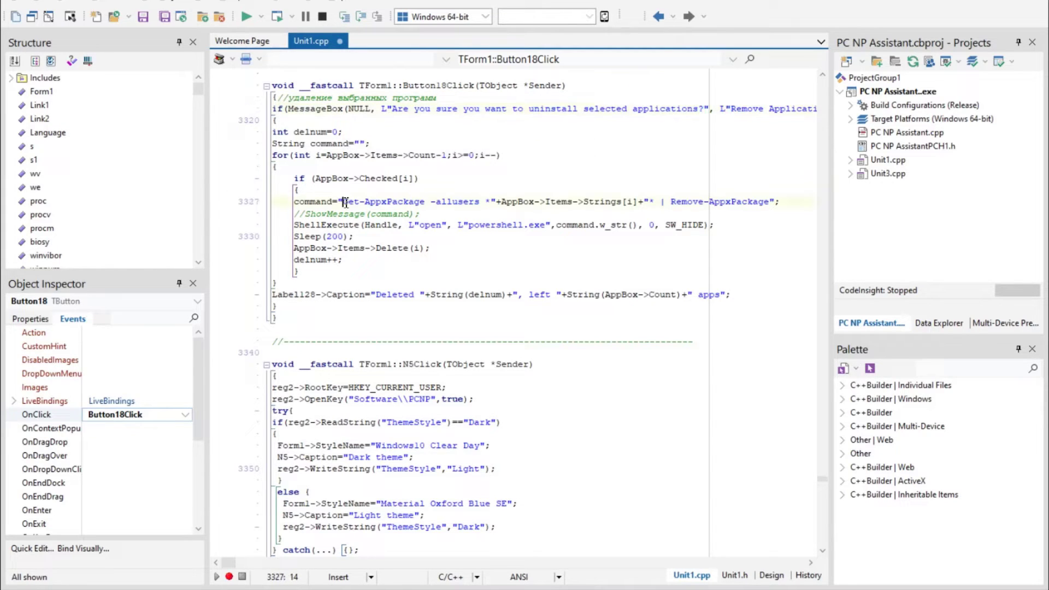
left_click_drag(344, 201, 772, 206)
Switch to the administrator Windows PowerShell window and paste the copied Get-AppxPackage -allusers … | Remove-AppxPackage command at the prompt
key("alt+Tab")
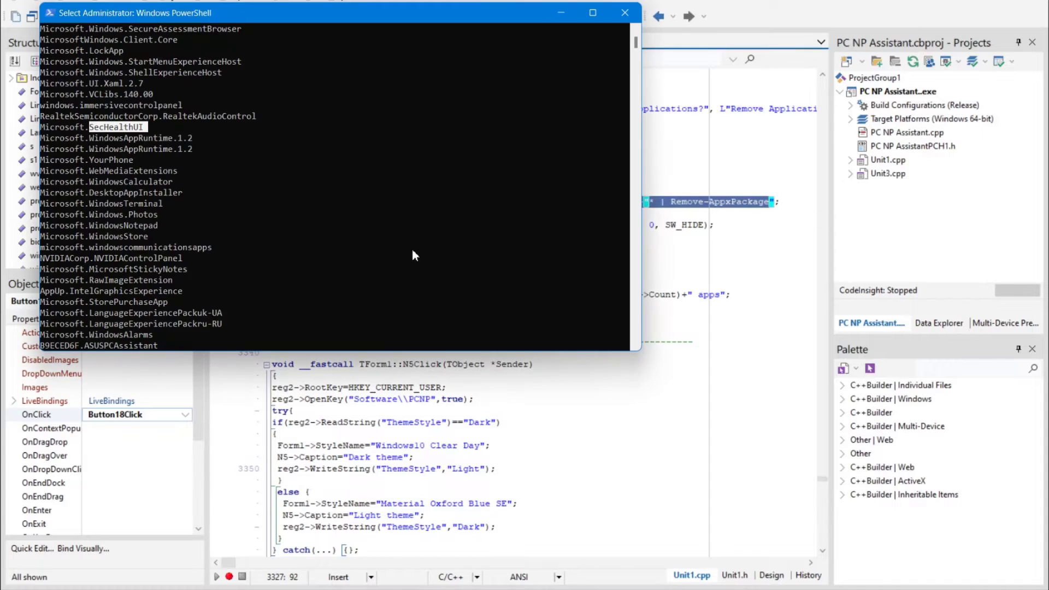
right_click(258, 208)
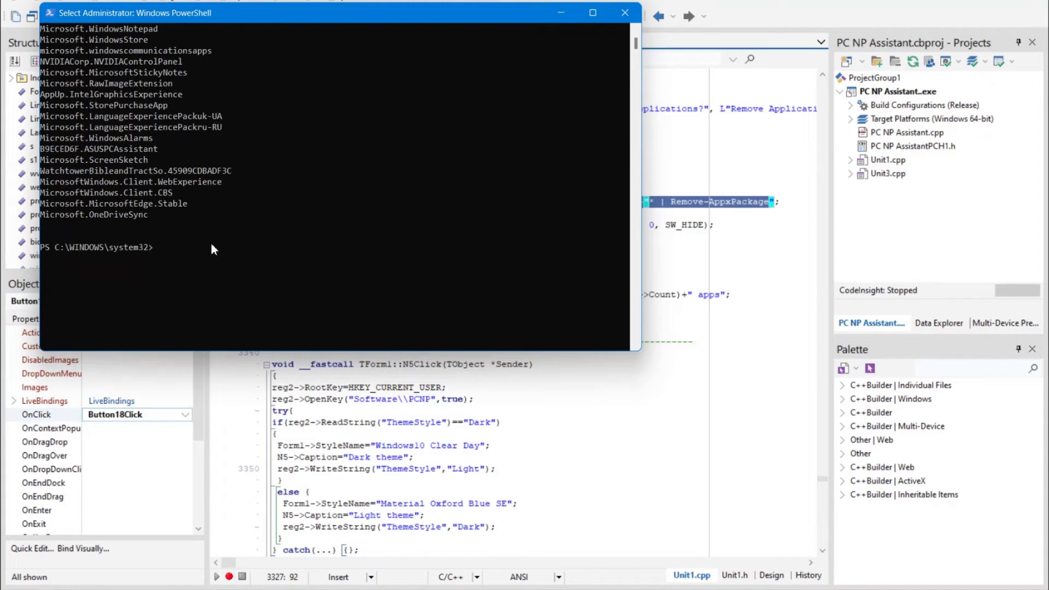
right_click(260, 287)
Copy SecHealthUI from the package list into the command's asterisks and run Get-AppxPackage -allusers *SecHealthUI* | Remove-AppxPackage
scroll(179, 266, "up", 6)
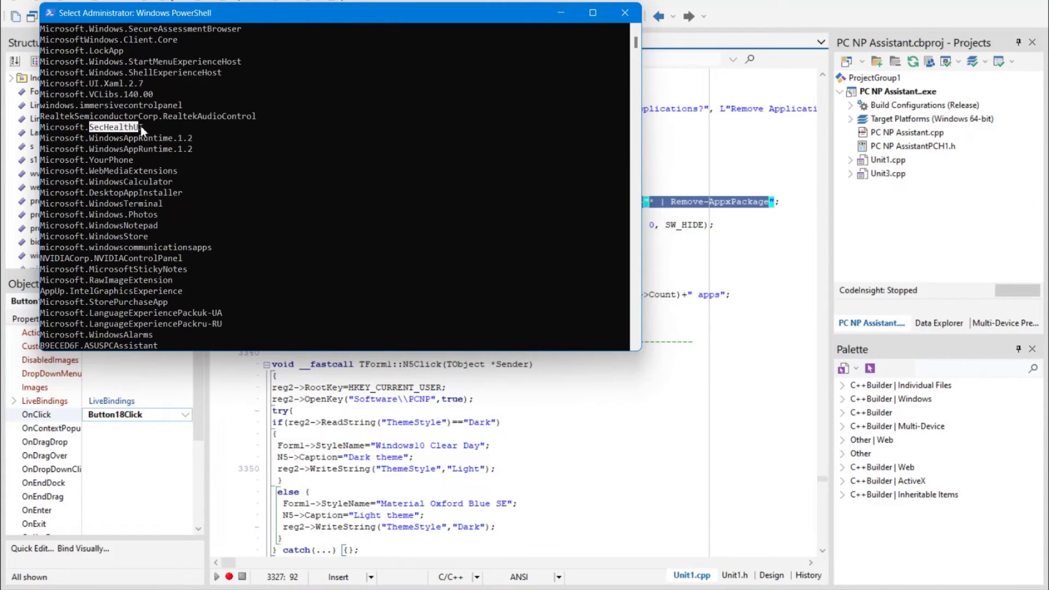
left_click_drag(90, 127, 143, 130)
right_click(144, 130)
scroll(189, 142, "down", 5)
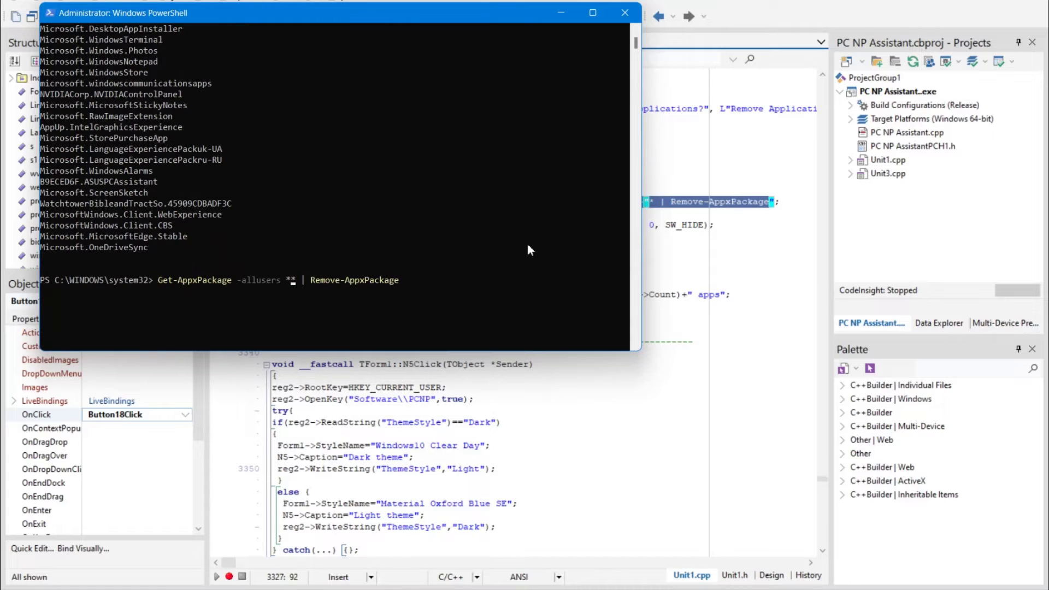
right_click(287, 291)
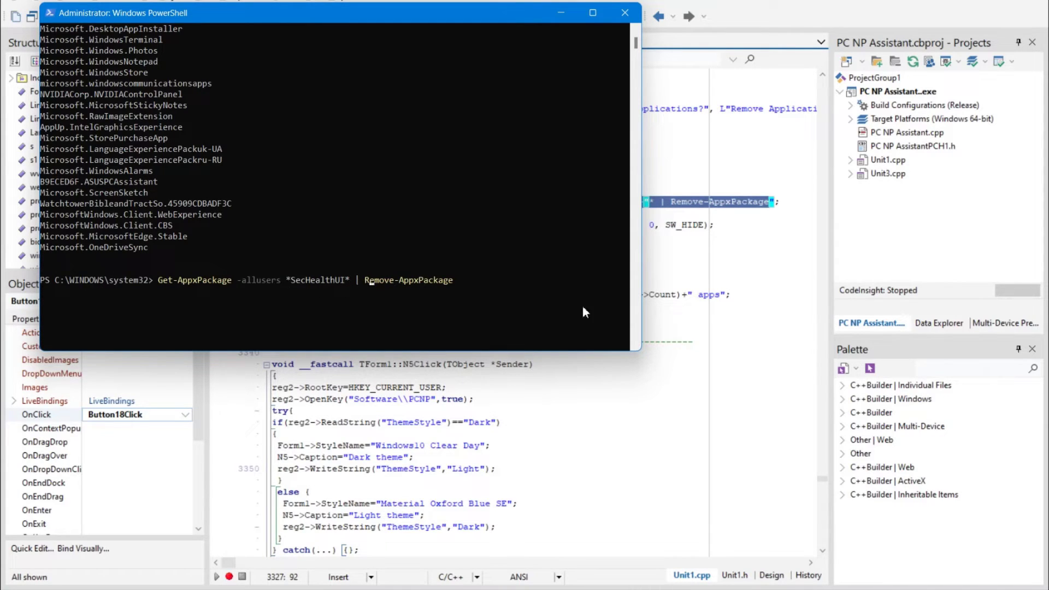
key("Return")
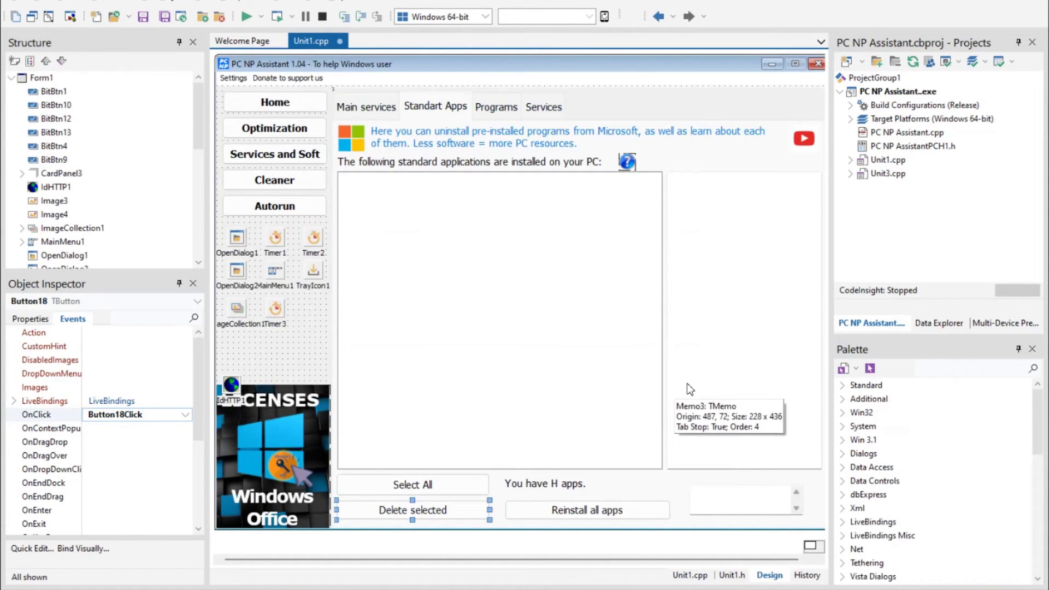
Open the OnClick handler code of the "Reinstall all apps" button and highlight its Get-AppxPackage -AllUsers … Add-AppxPackage command string
left_click(579, 514)
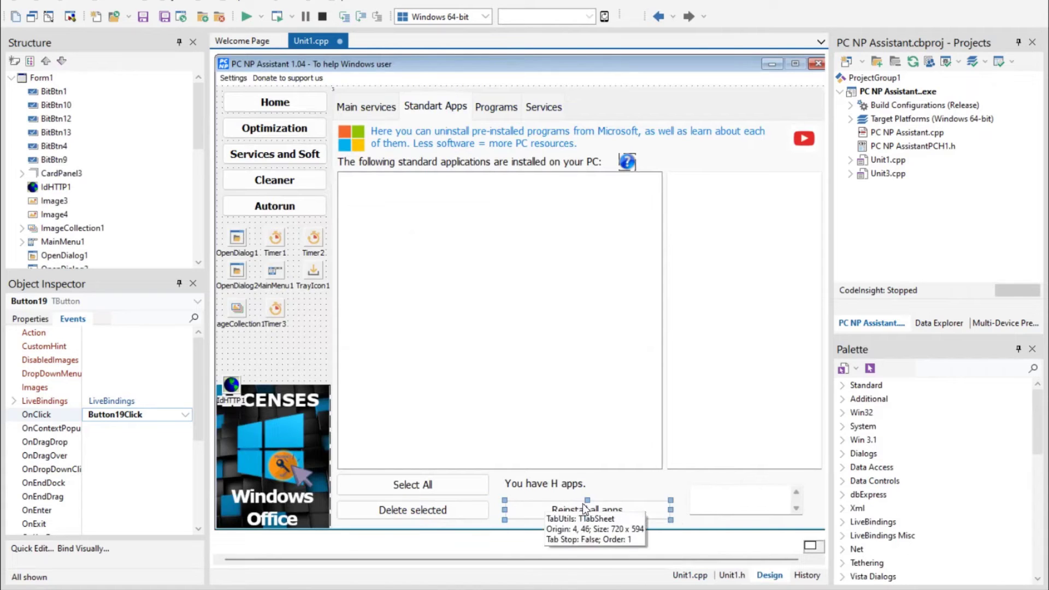
double_click(578, 515)
left_click(359, 133)
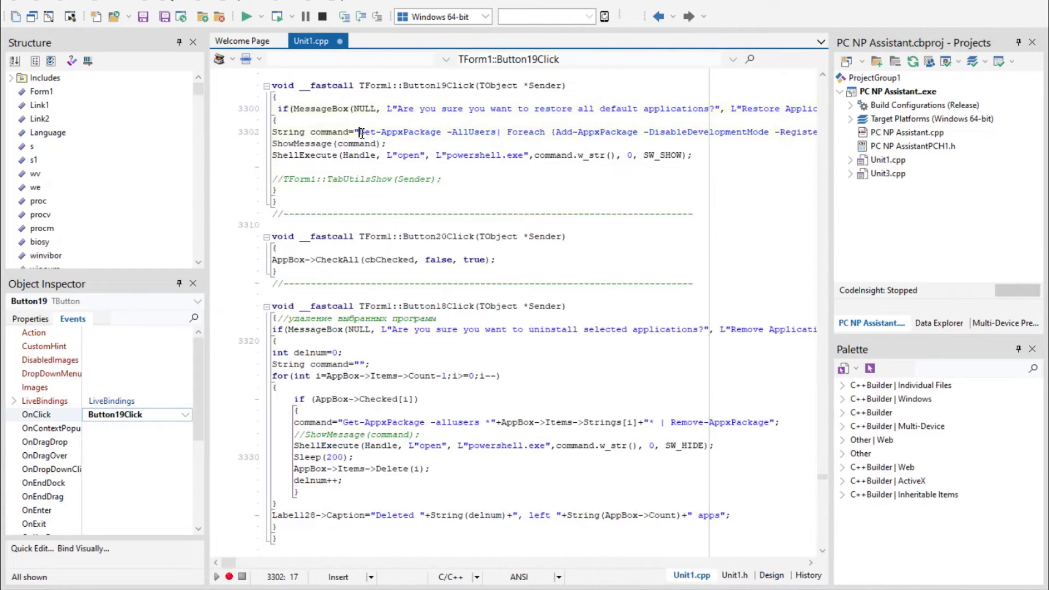
left_click_drag(359, 133, 744, 132)
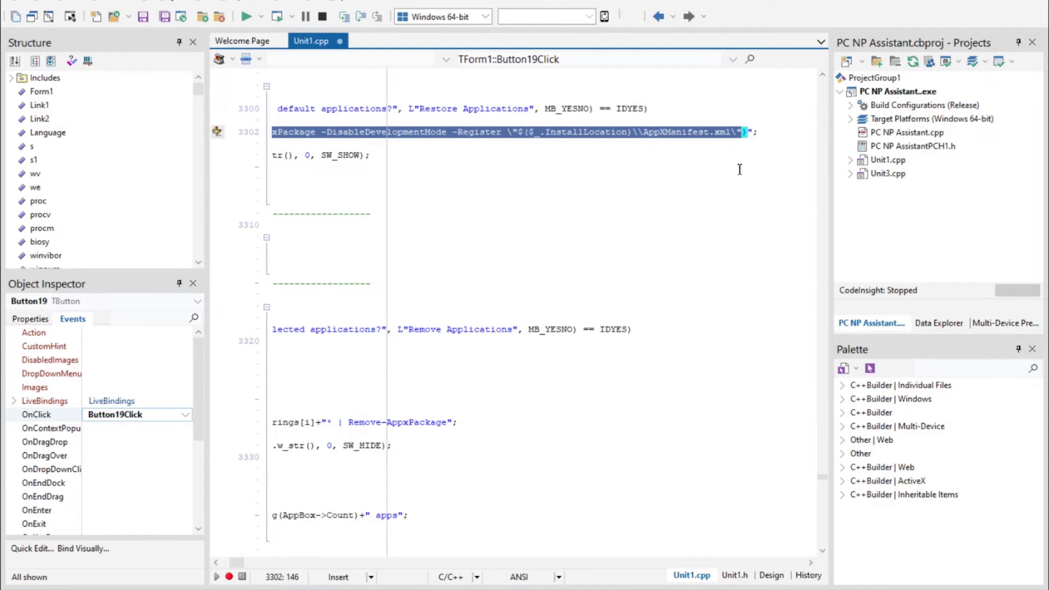
scroll(710, 159, "left", 5)
left_click(643, 144)
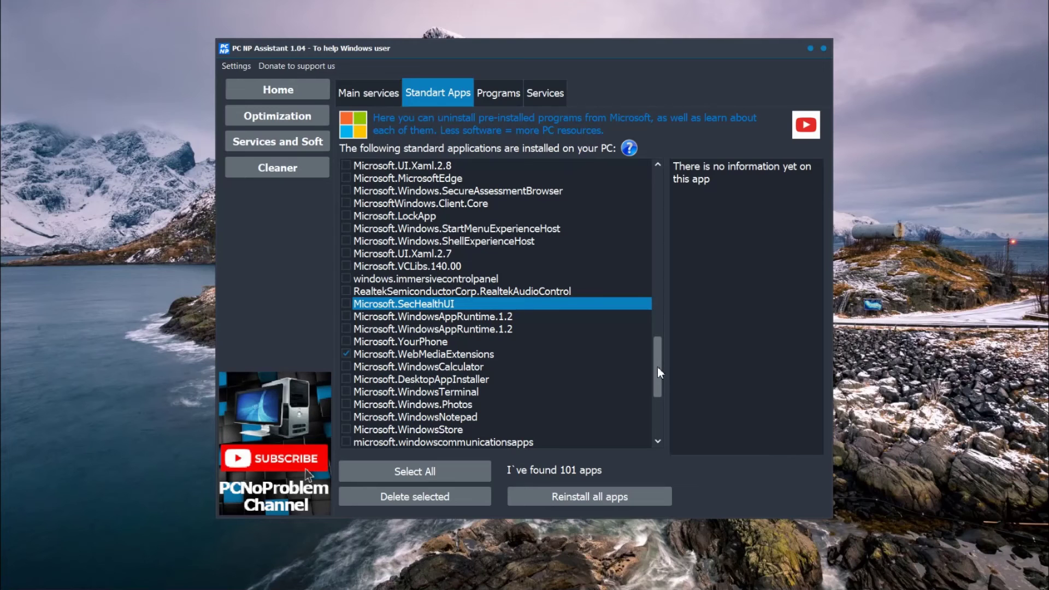
Switch to PC NP Assistant and look over the standard apps list and the Home, Optimization, and Services and Soft pages
left_click_drag(657, 366, 684, 192)
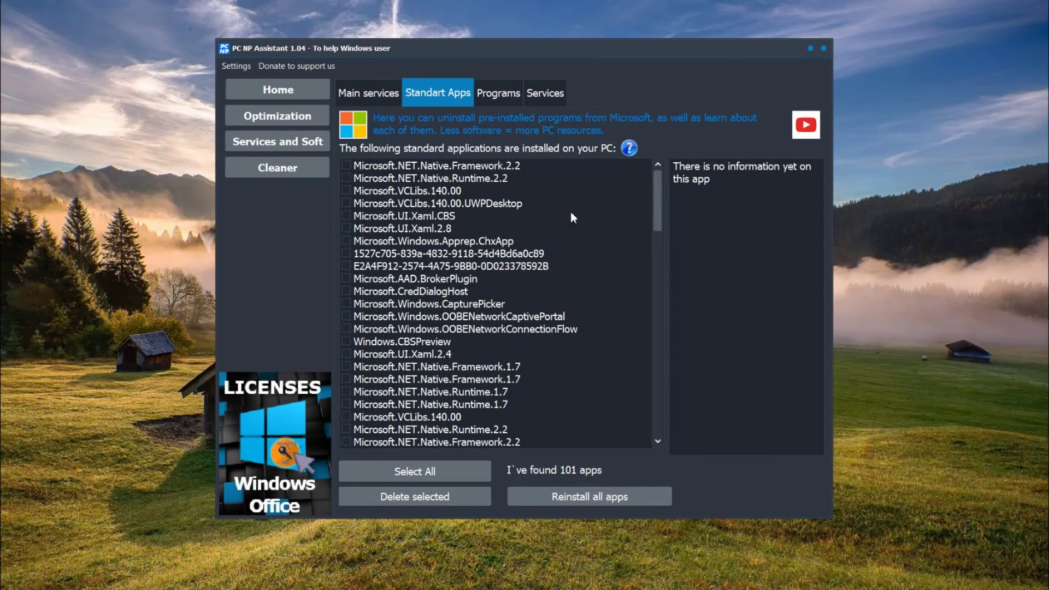
left_click(281, 91)
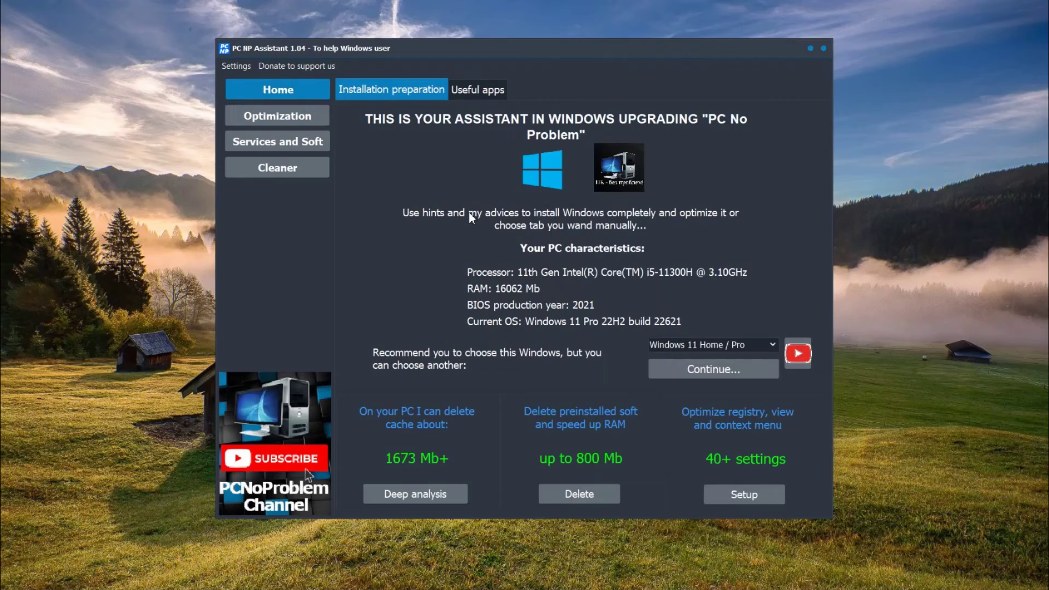
left_click(279, 115)
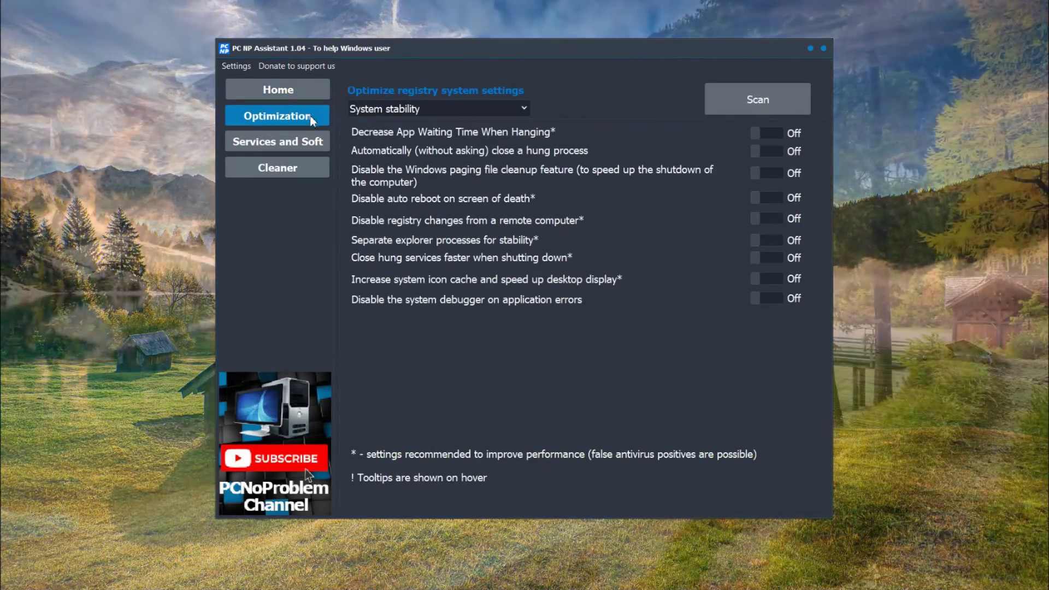
left_click(278, 142)
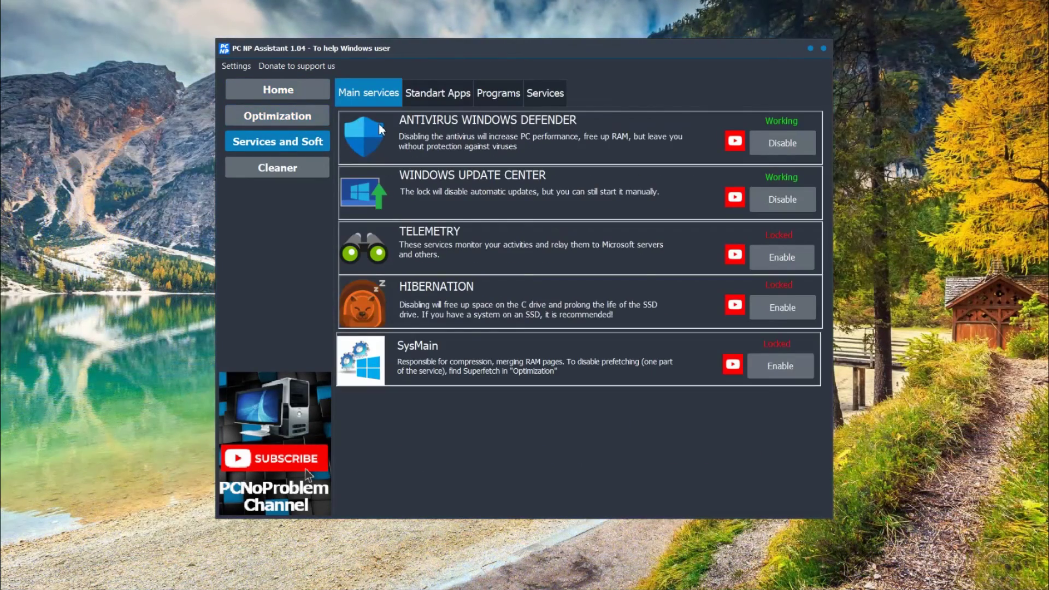